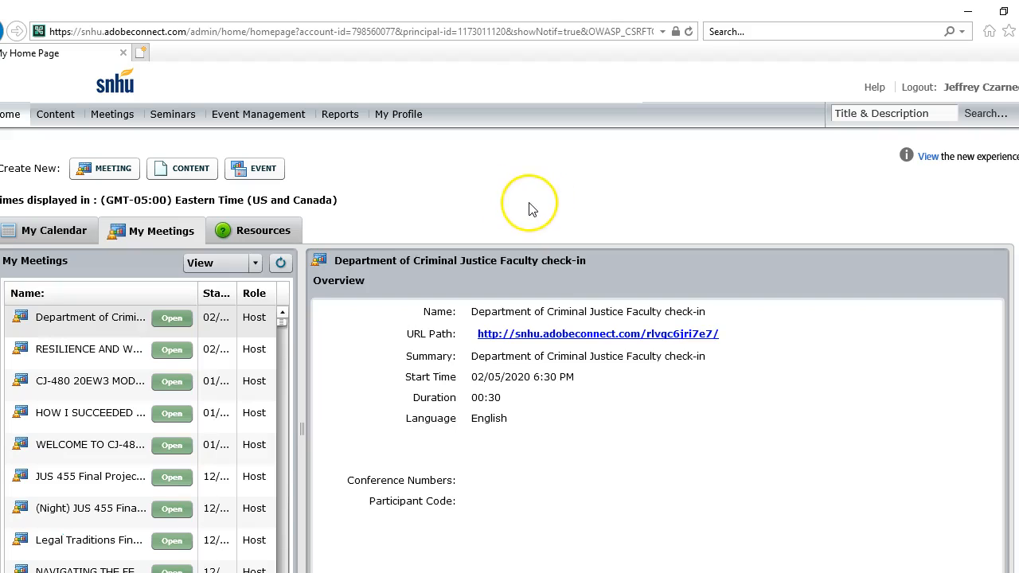
Open the list of your own meetings and start a new meeting.
click(111, 120)
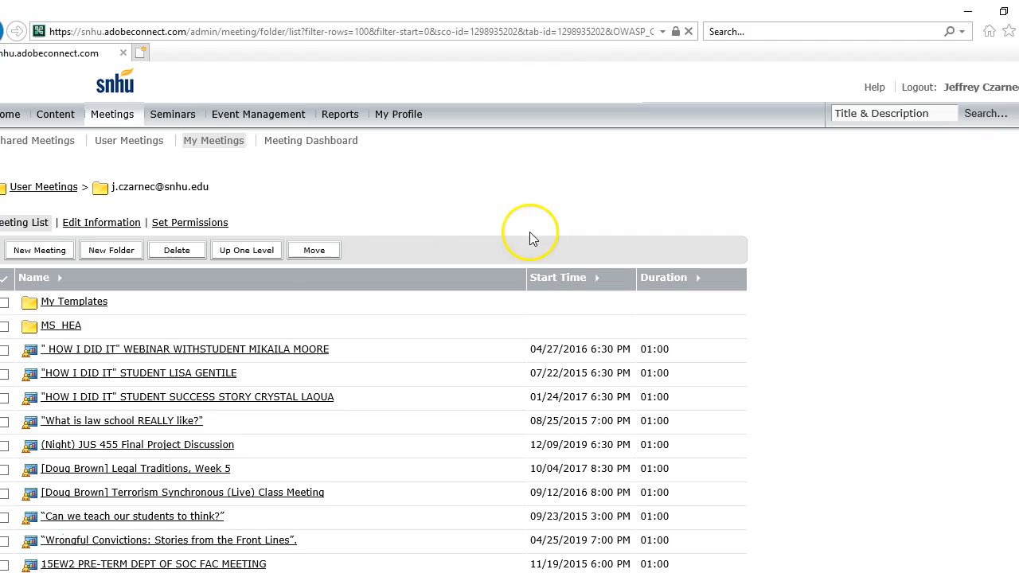
click(30, 252)
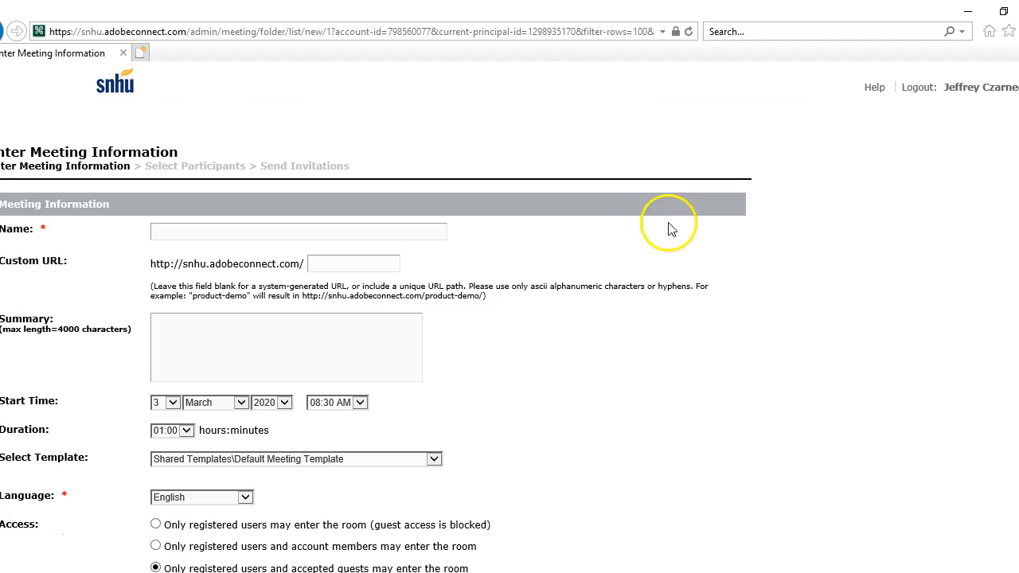
Review the blank meeting form's name, summary, start time, access and audio conference settings, and return to the meeting list.
click(177, 232)
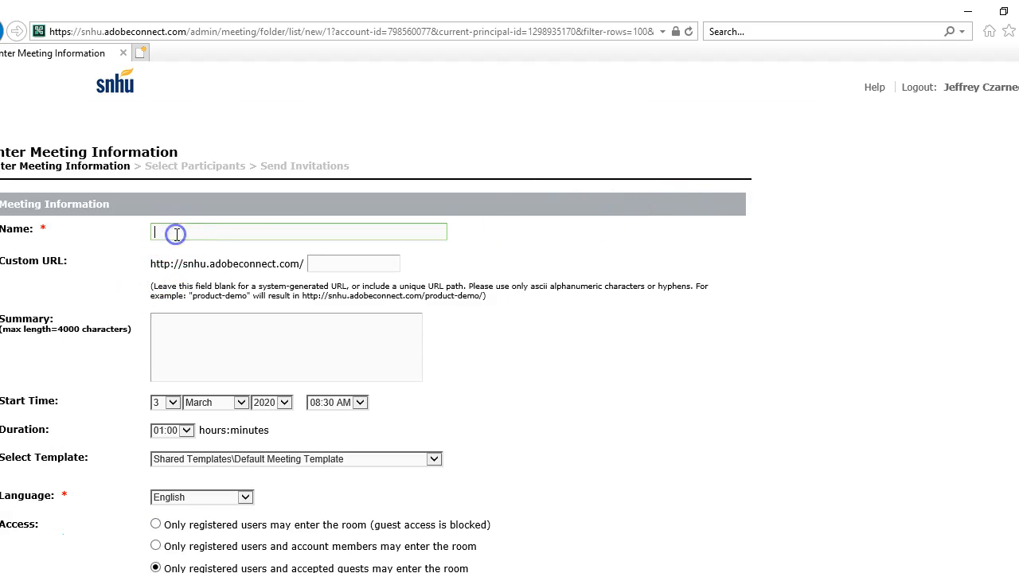
click(204, 325)
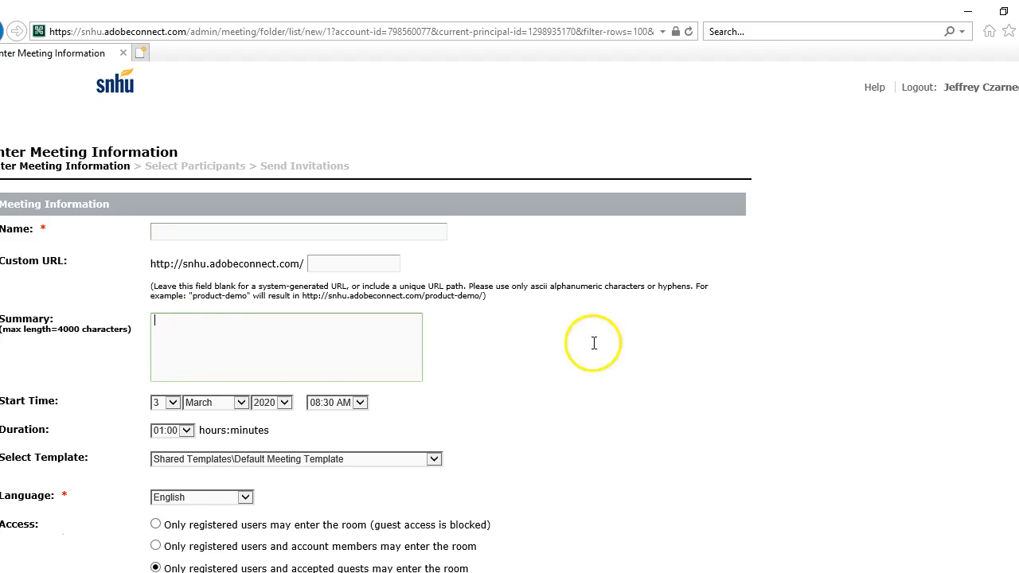
click(361, 406)
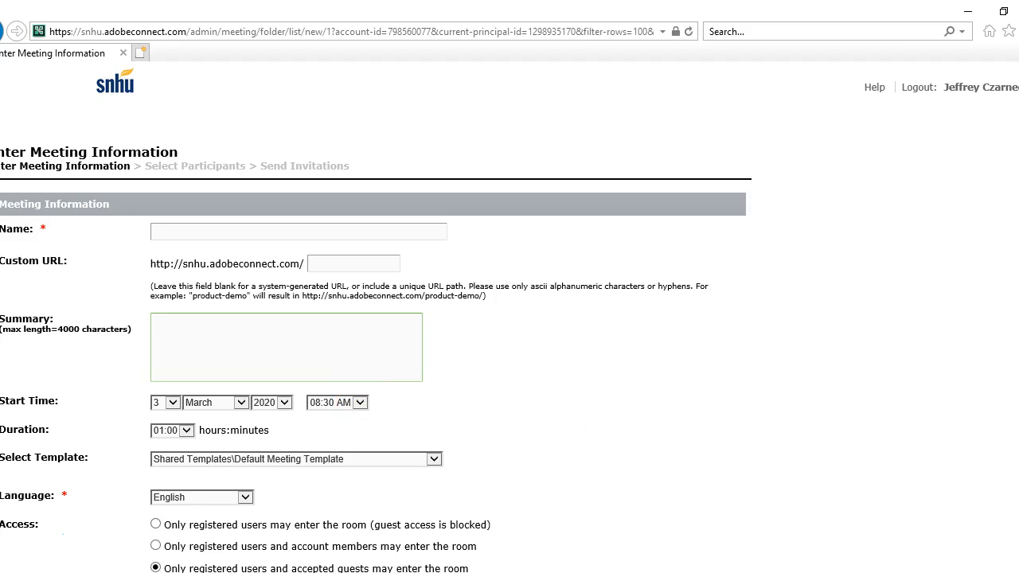
scroll(375, 334, down, 1)
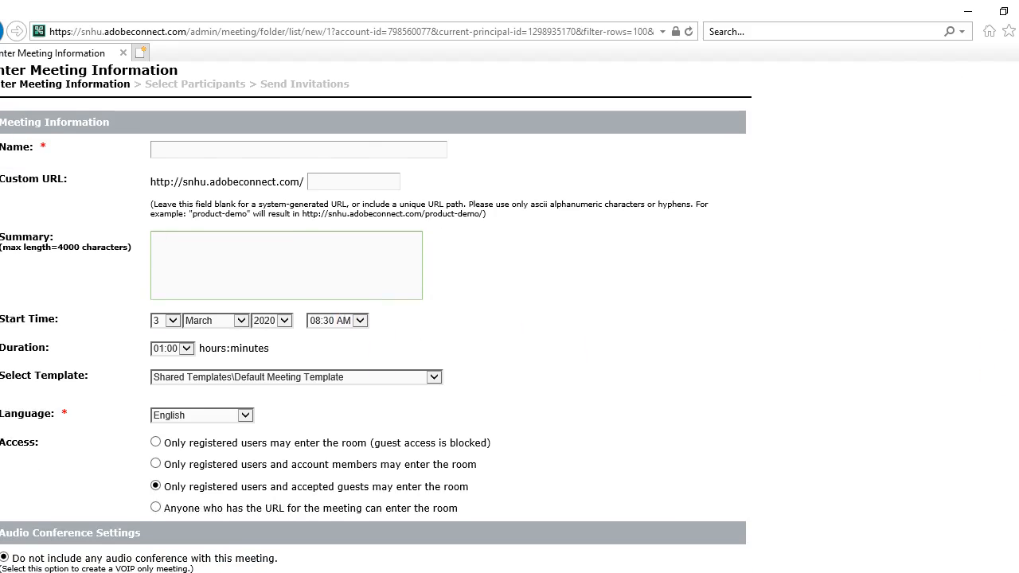
scroll(358, 421, down, 1)
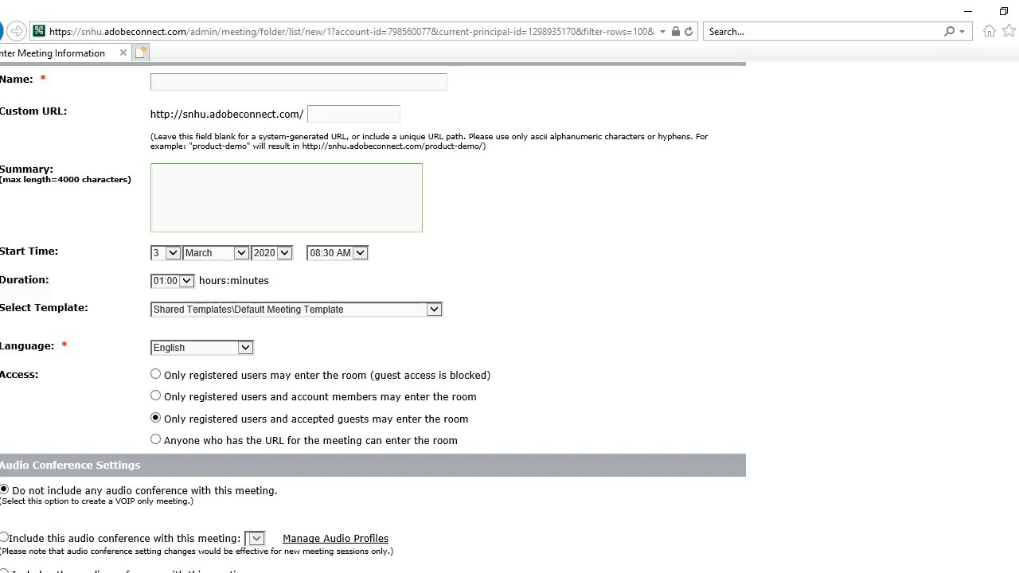
scroll(373, 318, down, 1)
scroll(373, 319, down, 2)
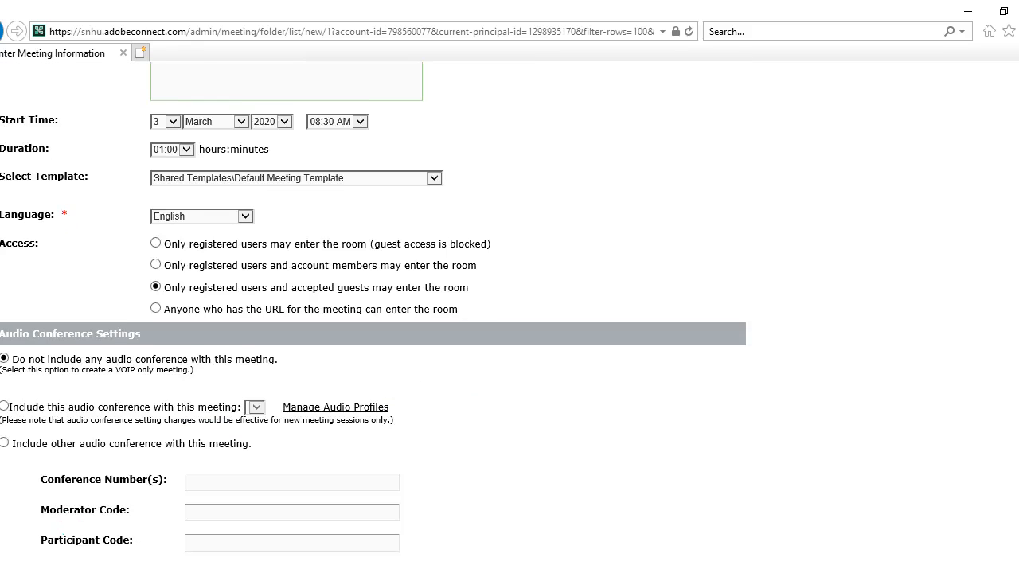
scroll(373, 318, down, 2)
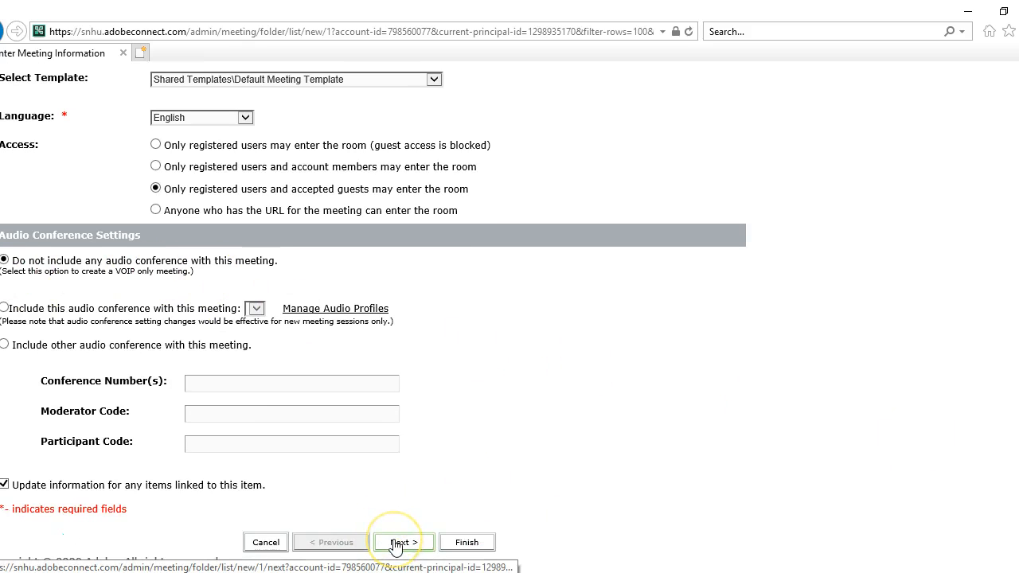
click(467, 543)
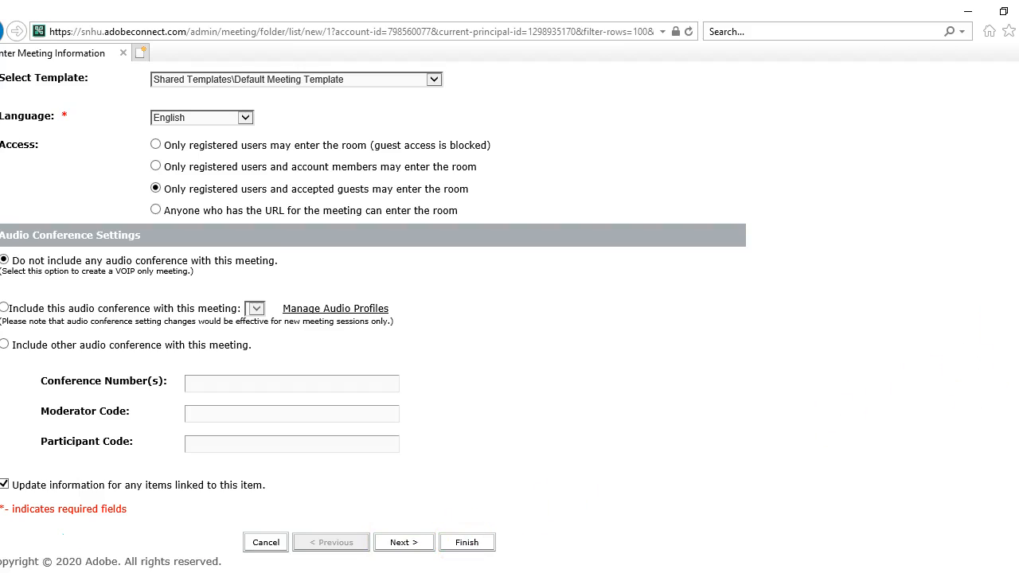
scroll(509, 319, up, 5)
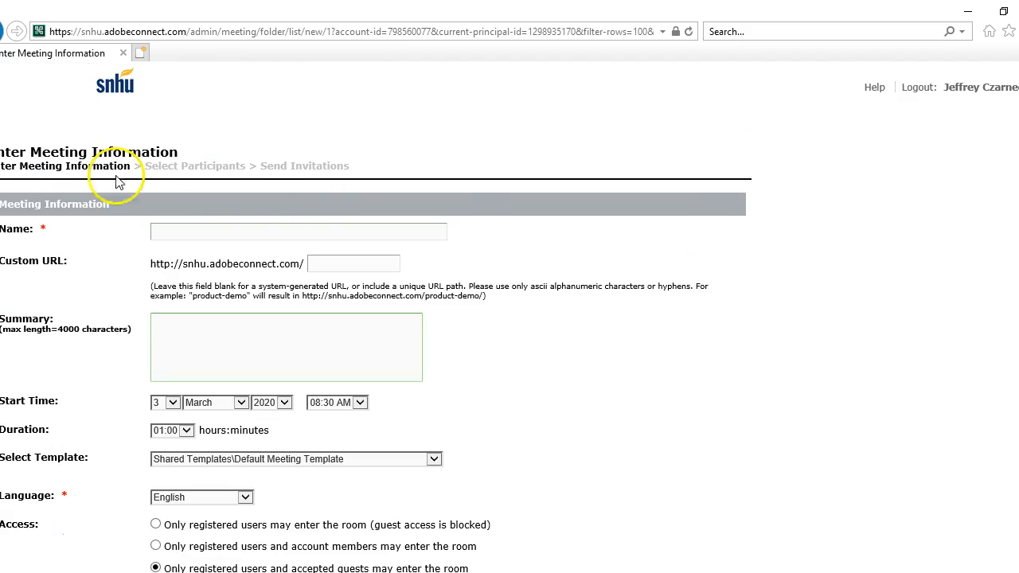
click(1, 31)
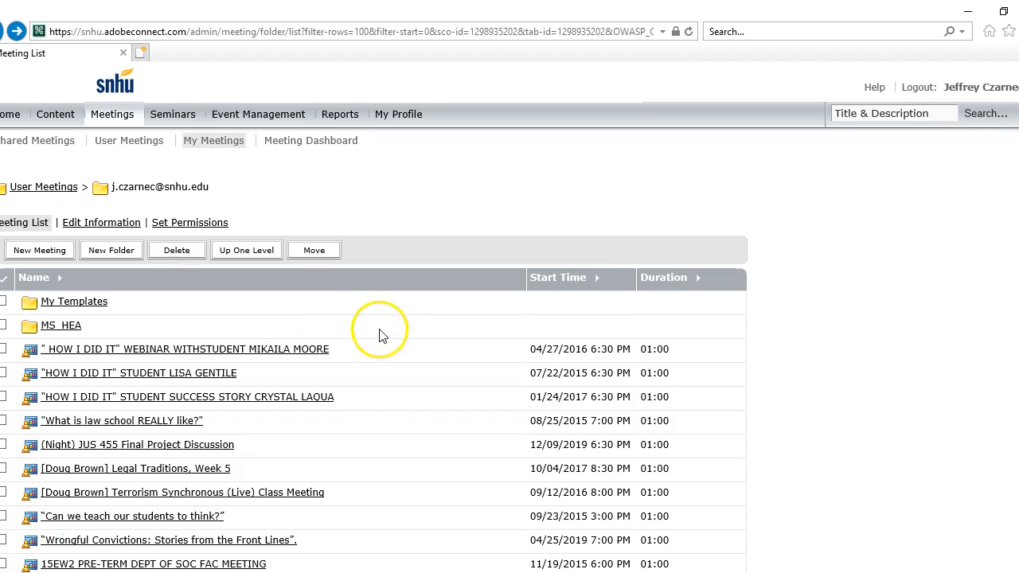
Start a new meeting and name it ADOBE TUTORIAL.
click(36, 250)
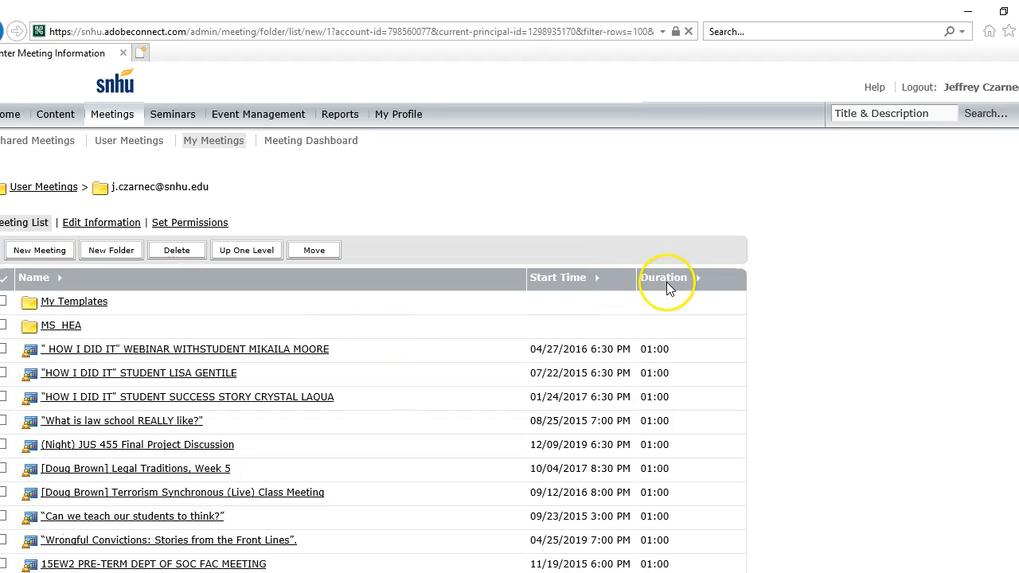
click(183, 234)
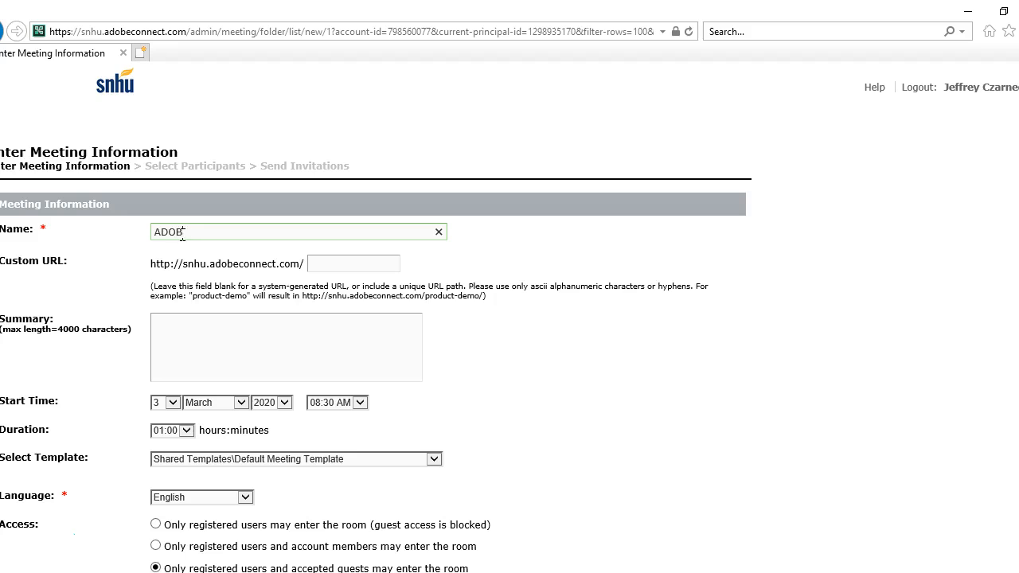
text(ADOBE TUTORIAL)
Copy the meeting name ADOBE TUTORIAL into the meeting's summary.
triple_click(201, 237)
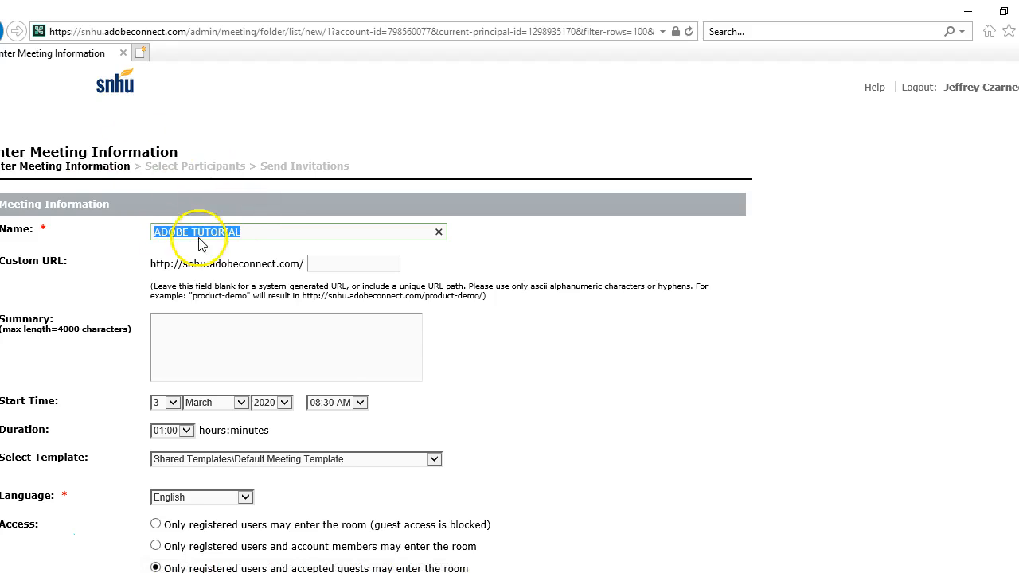
right_click(199, 240)
click(223, 293)
click(187, 320)
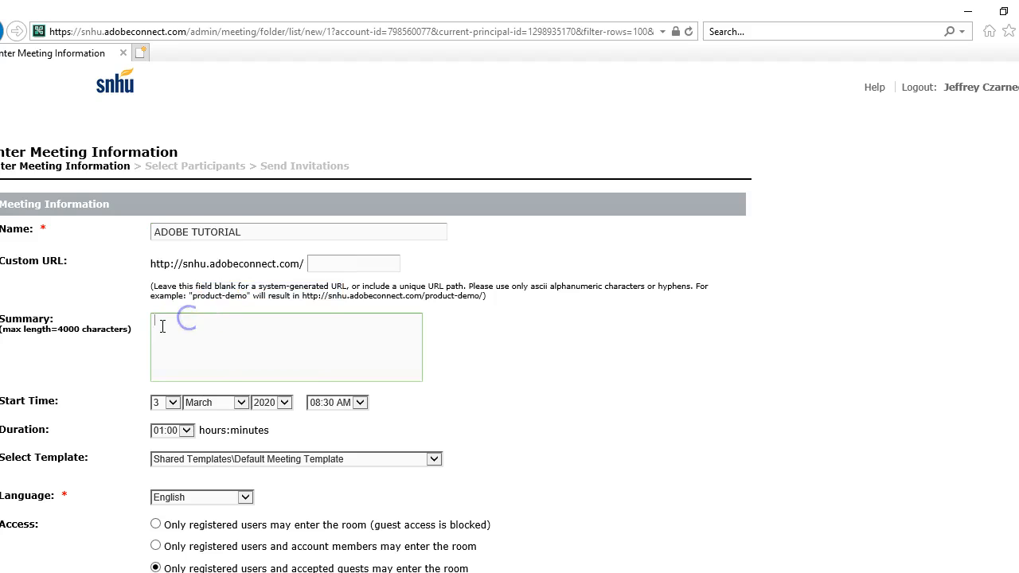
right_click(162, 325)
click(199, 392)
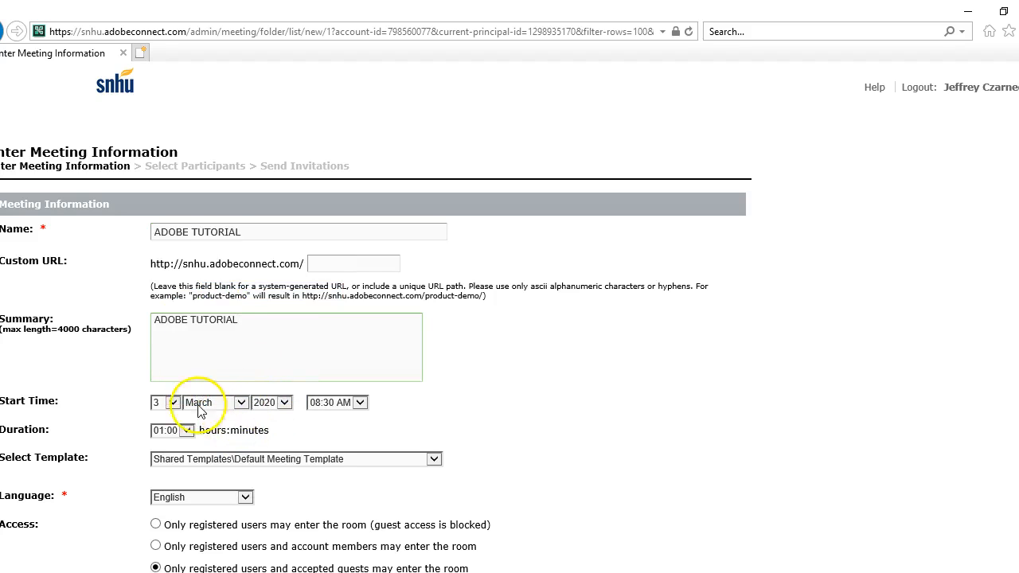
Set the meeting's start time to 03:00 PM and finish creating it with the other settings left at their defaults.
click(360, 402)
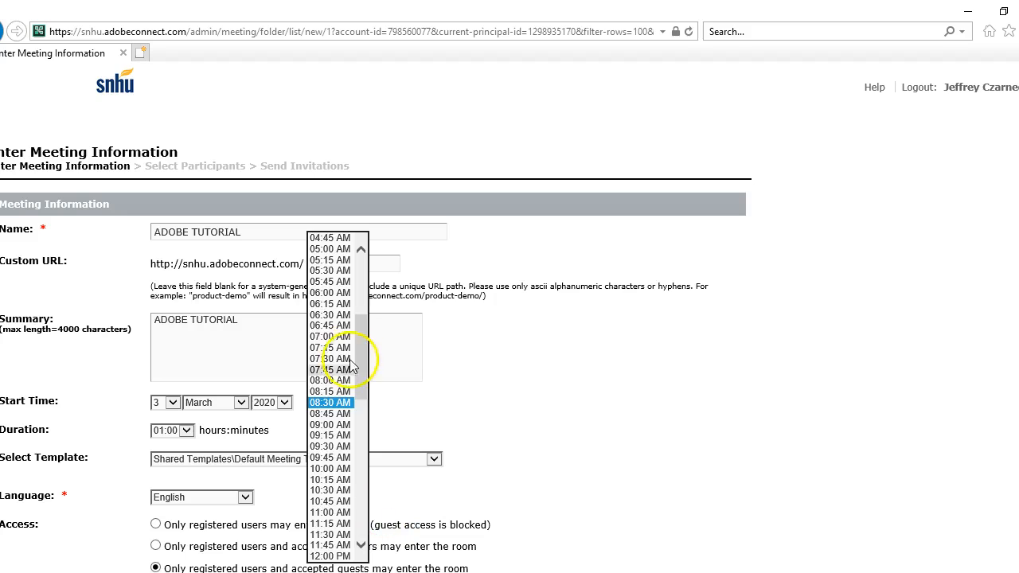
scroll(354, 398, down, 6)
click(343, 513)
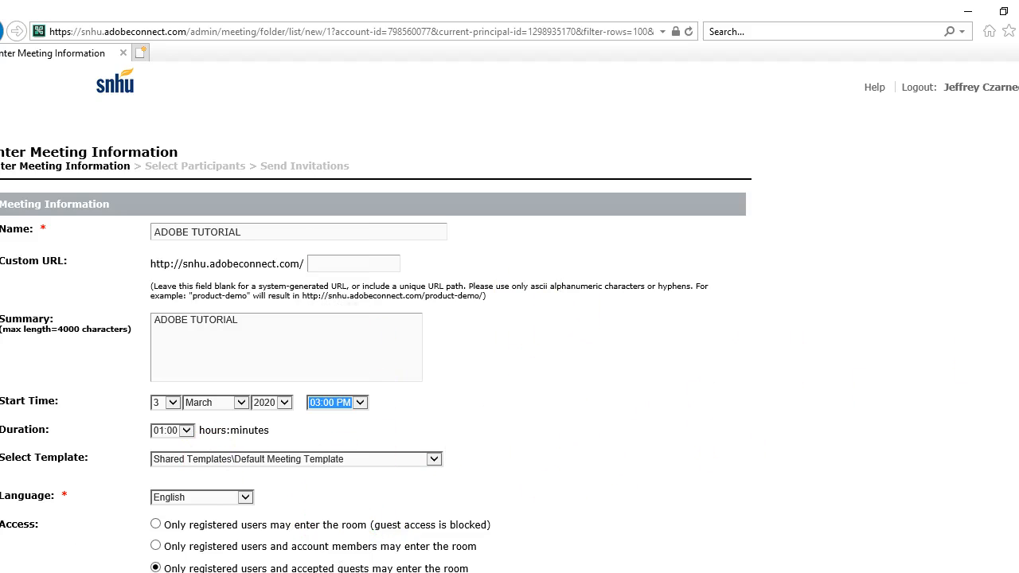
scroll(433, 284, down, 5)
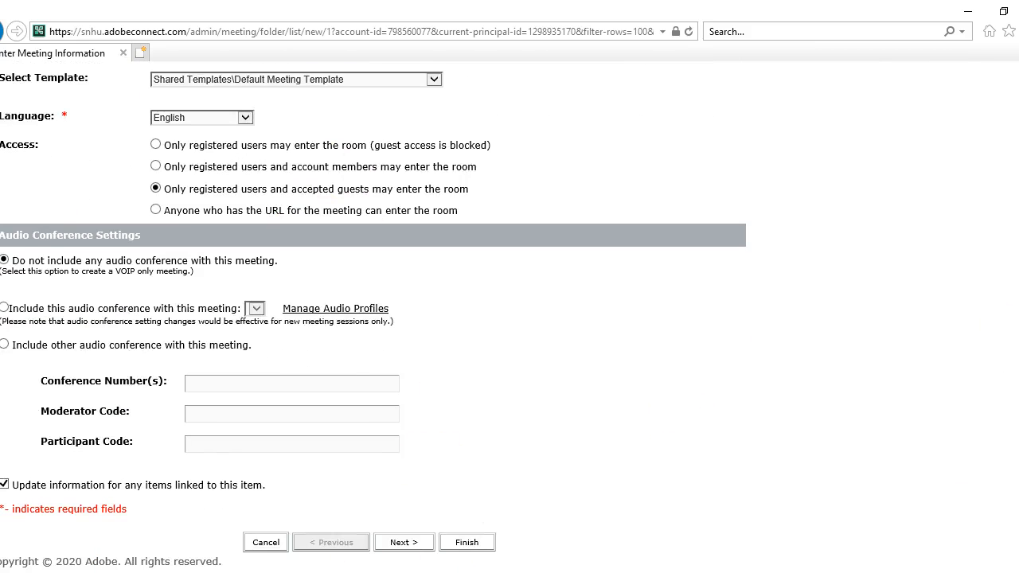
click(463, 542)
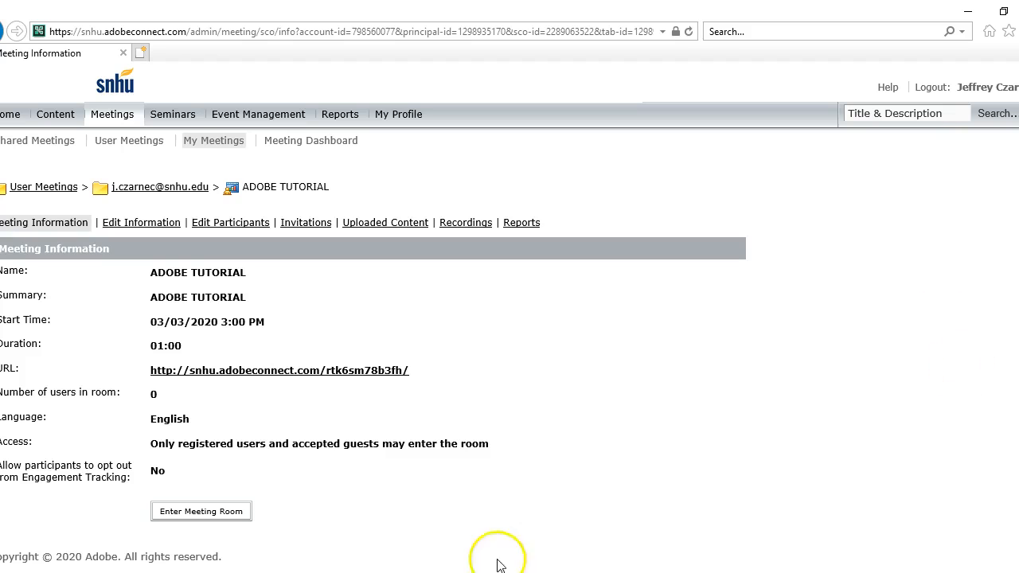
Enter the ADOBE TUTORIAL meeting room and dismiss the host tips so that they are not shown again.
click(191, 514)
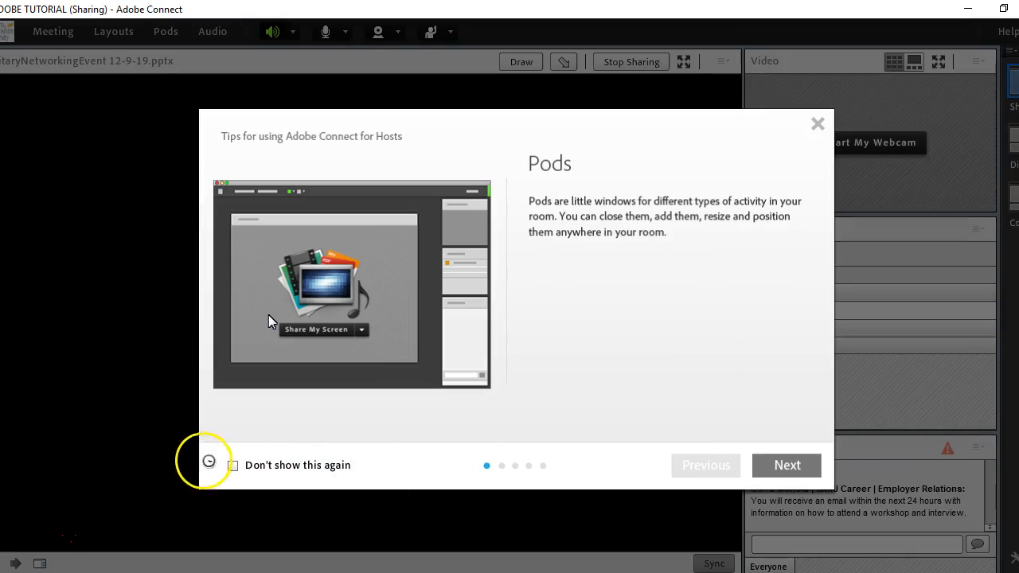
click(237, 467)
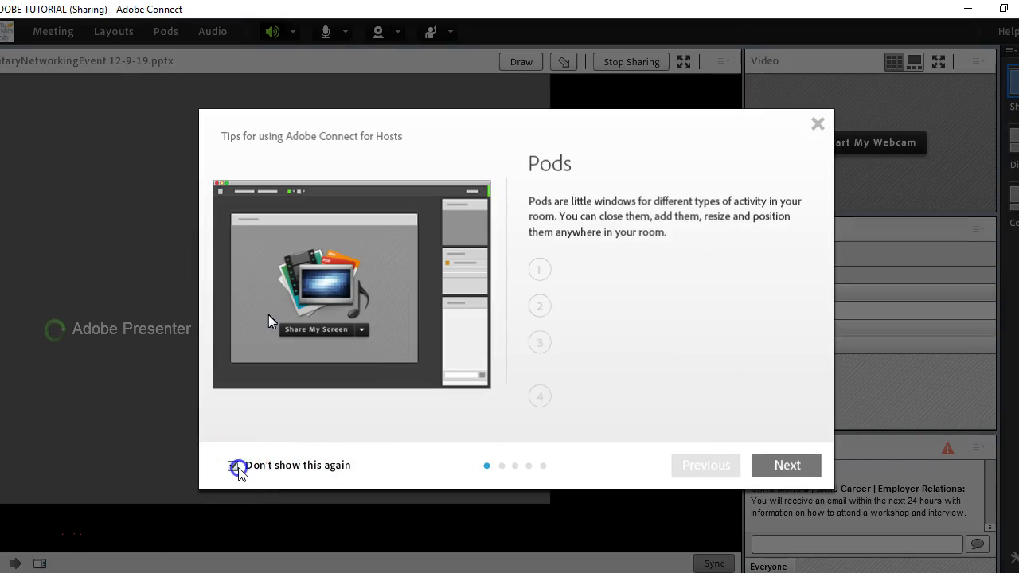
click(792, 466)
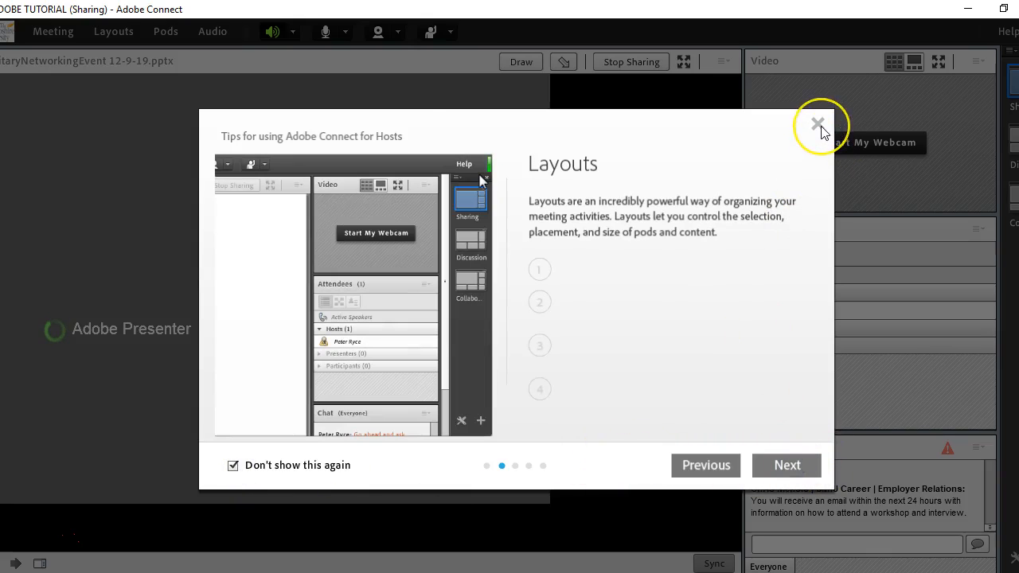
click(817, 125)
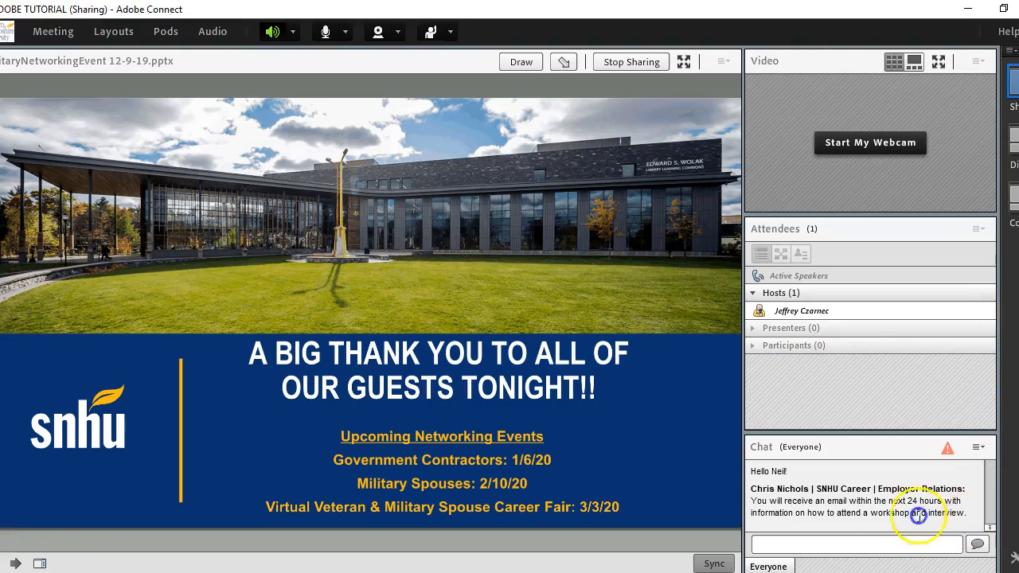
Clear the old messages from the meeting room's chat.
drag(916, 530, 749, 470)
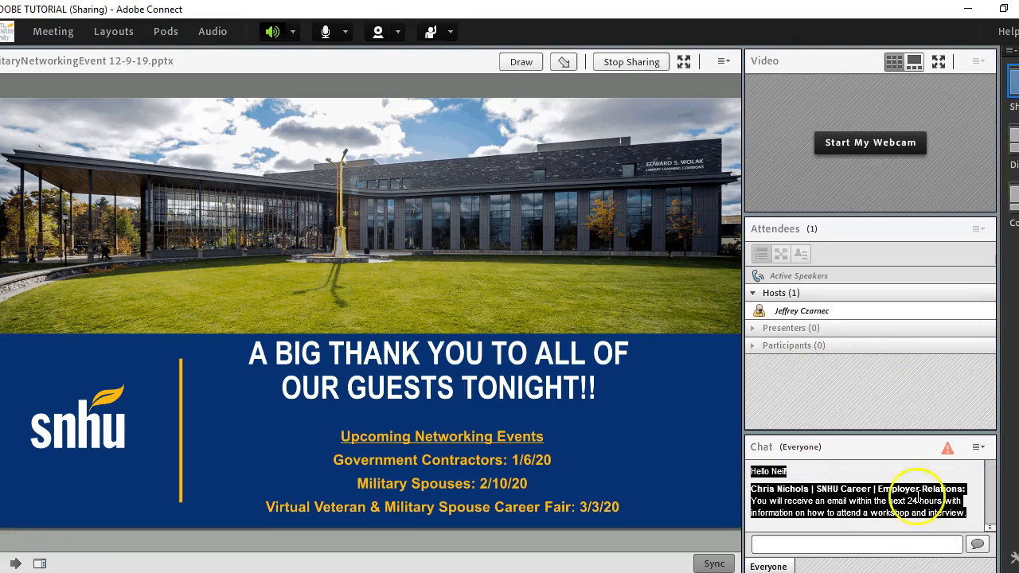
click(980, 449)
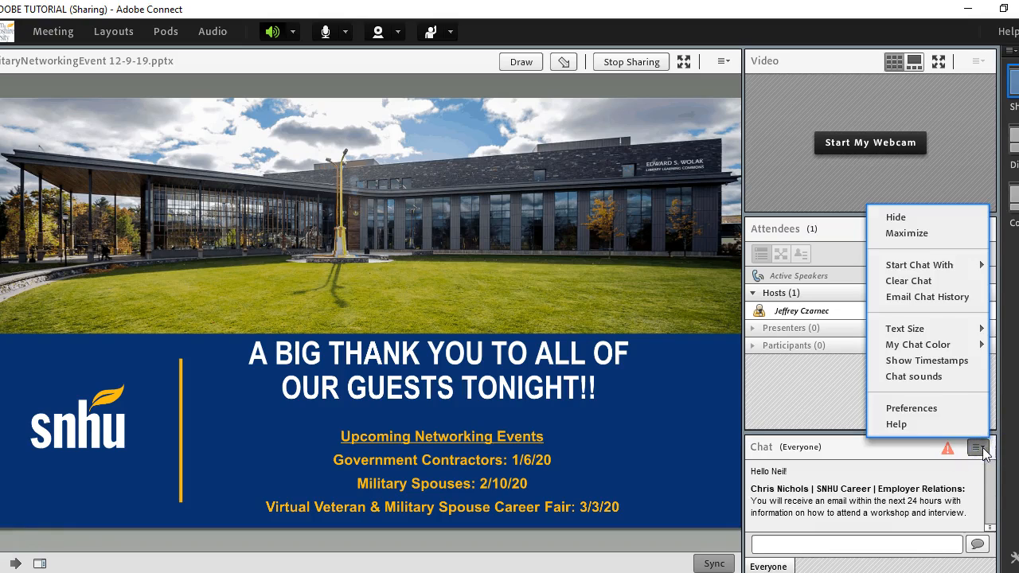
click(979, 448)
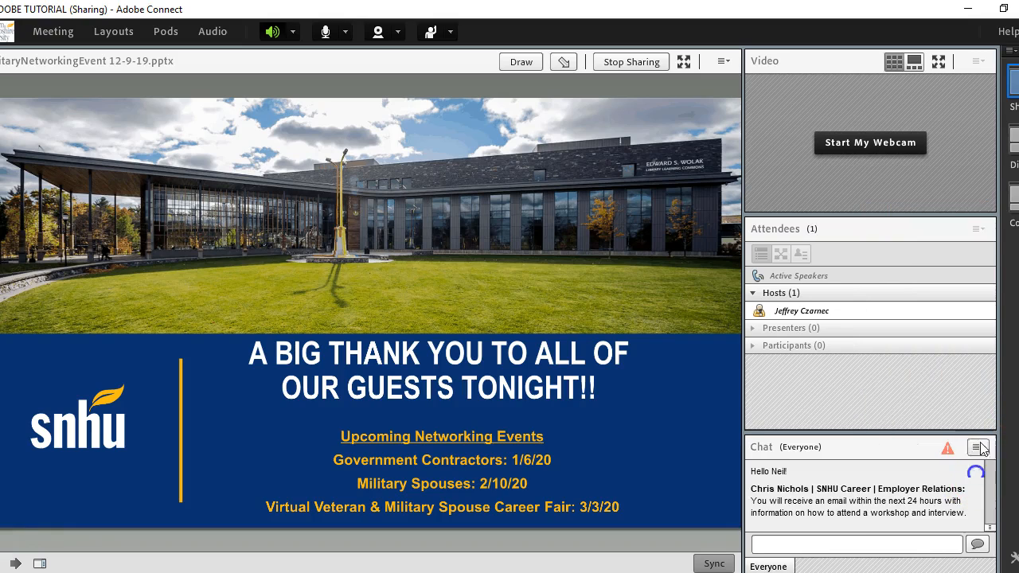
click(980, 448)
click(908, 282)
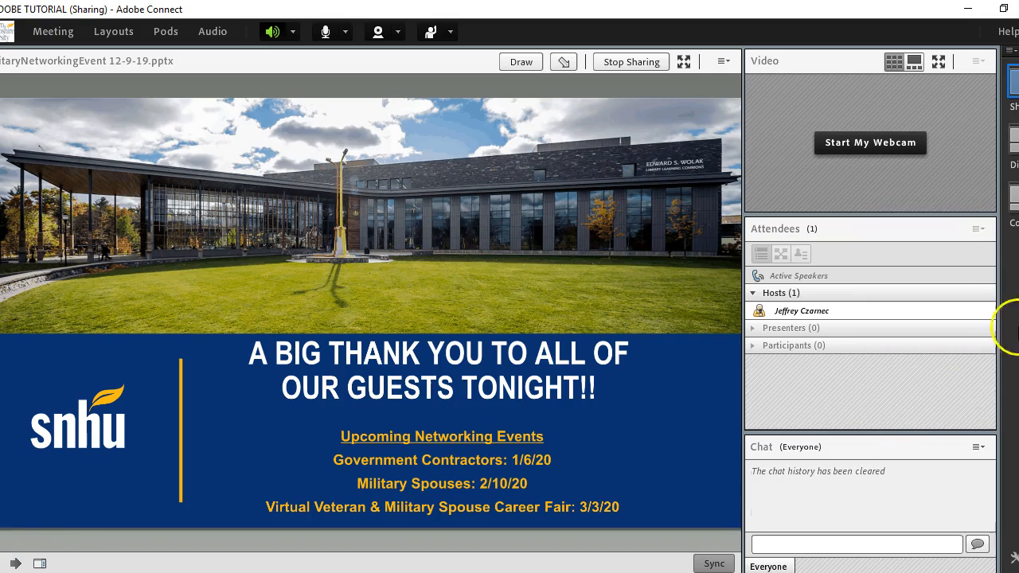
Stop sharing the MilitaryNetworkingEvent 12-9-19.pptx presentation in the meeting room.
mouse_move(799, 318)
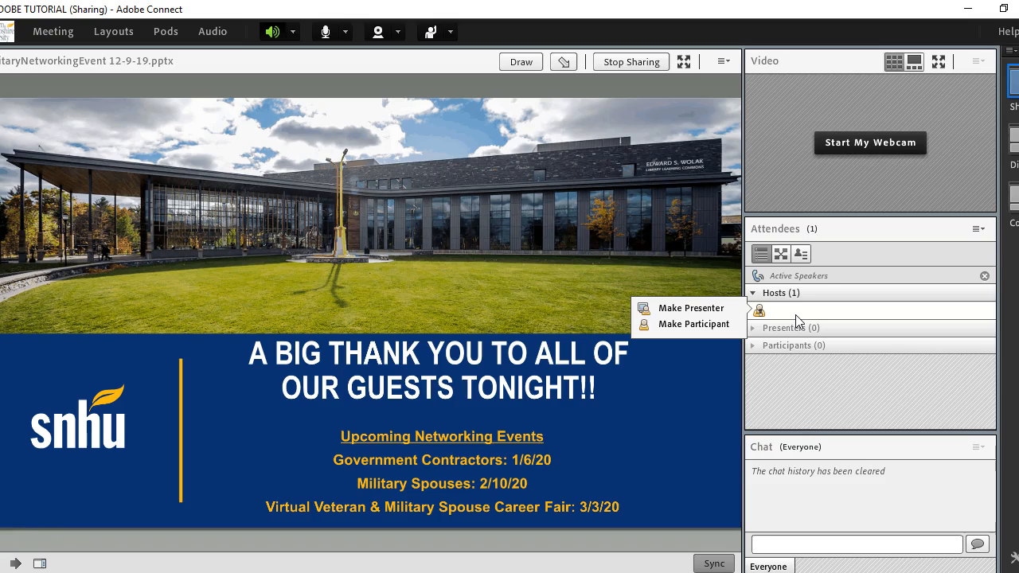
click(632, 64)
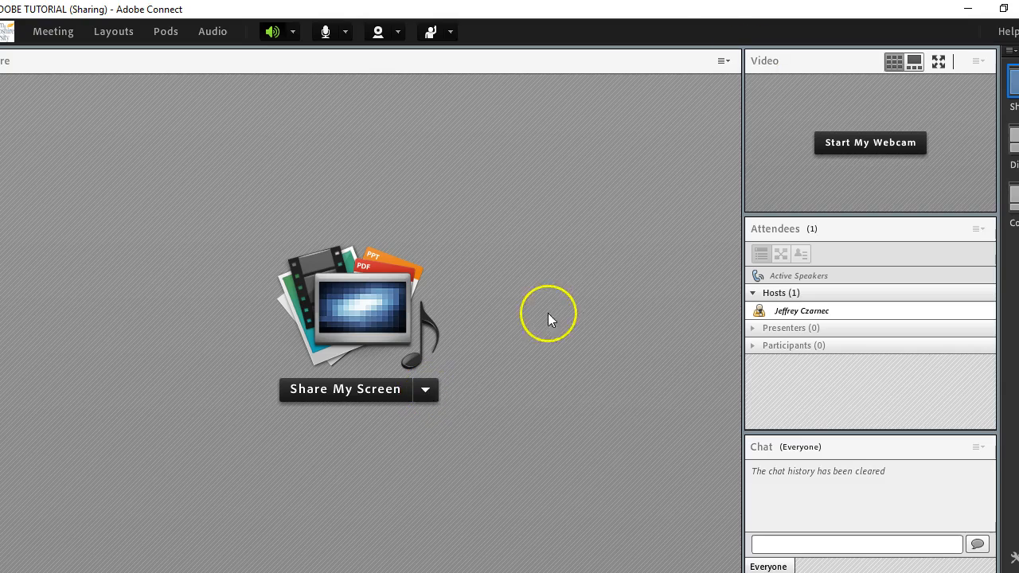
Share the "Presence in the classroom" presentation from My Content in the meeting room.
click(428, 392)
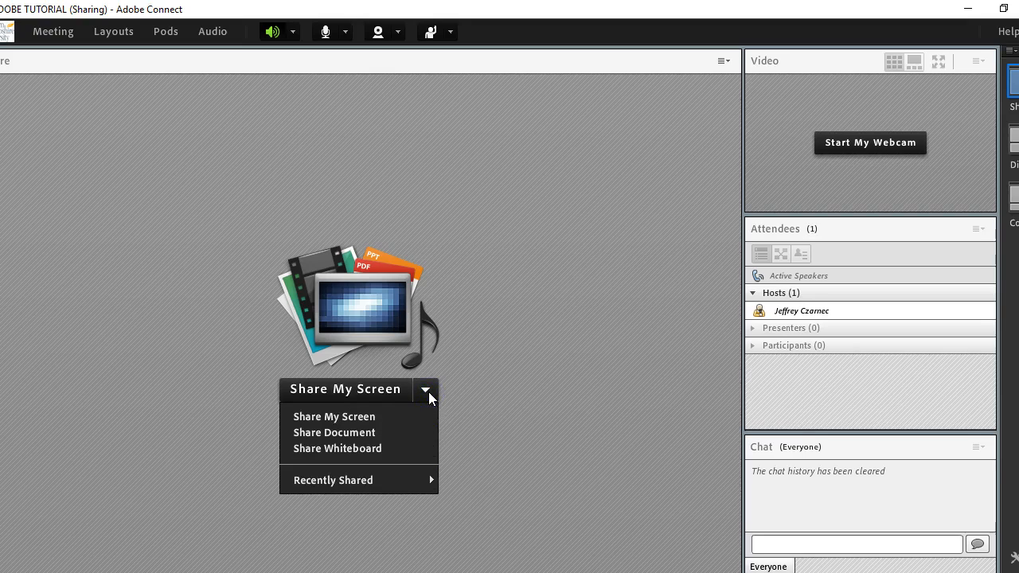
click(358, 432)
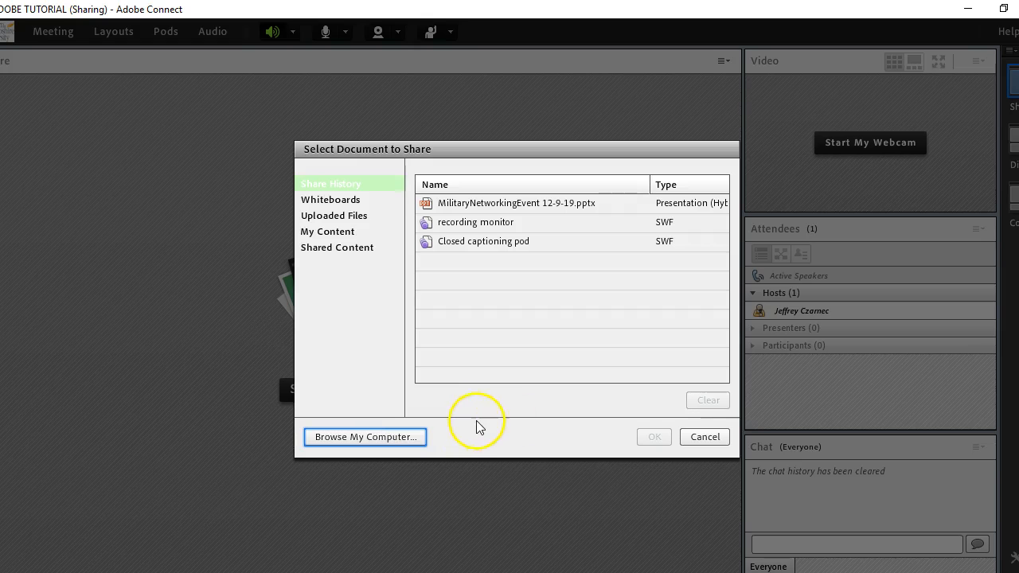
click(336, 231)
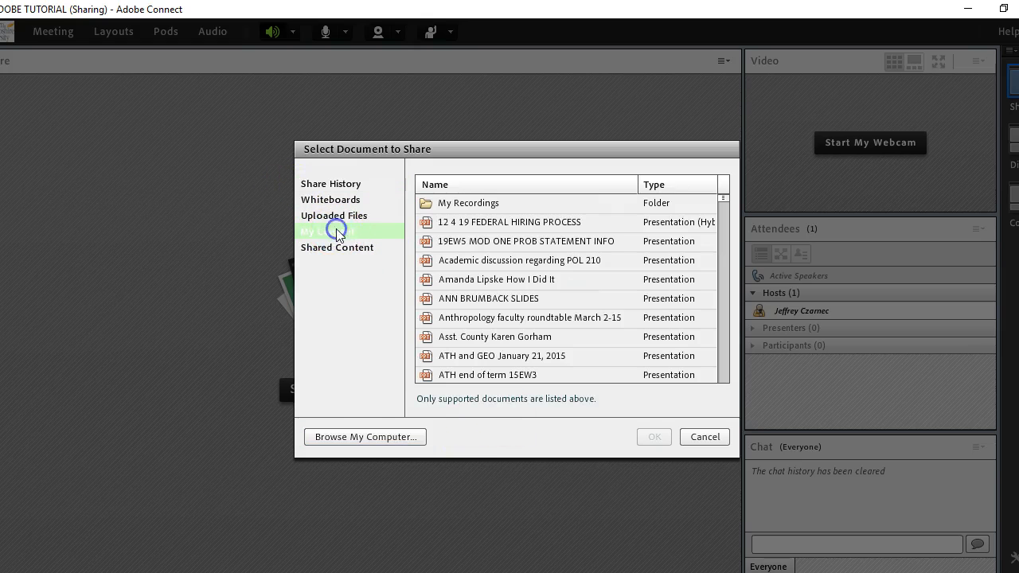
mouse_move(726, 202)
mouse_down()
mouse_move(722, 219)
mouse_move(719, 205)
mouse_up()
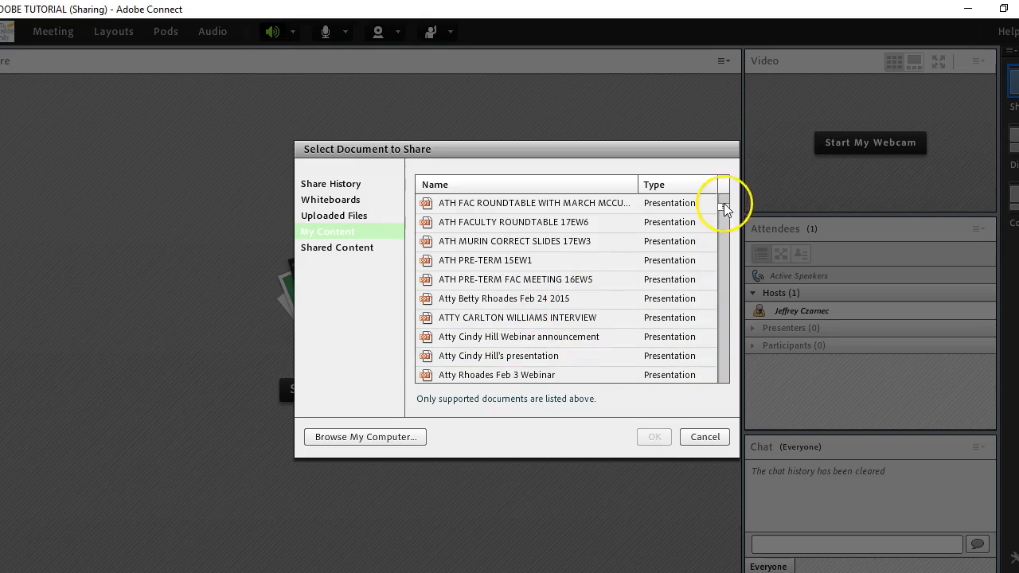
drag(724, 202, 724, 241)
drag(725, 202, 722, 348)
click(496, 267)
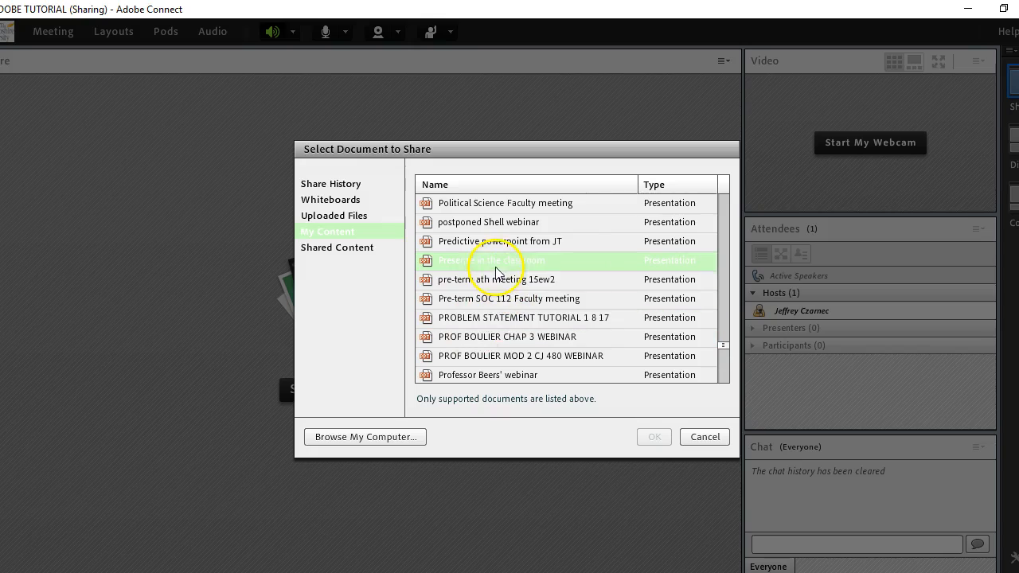
click(656, 438)
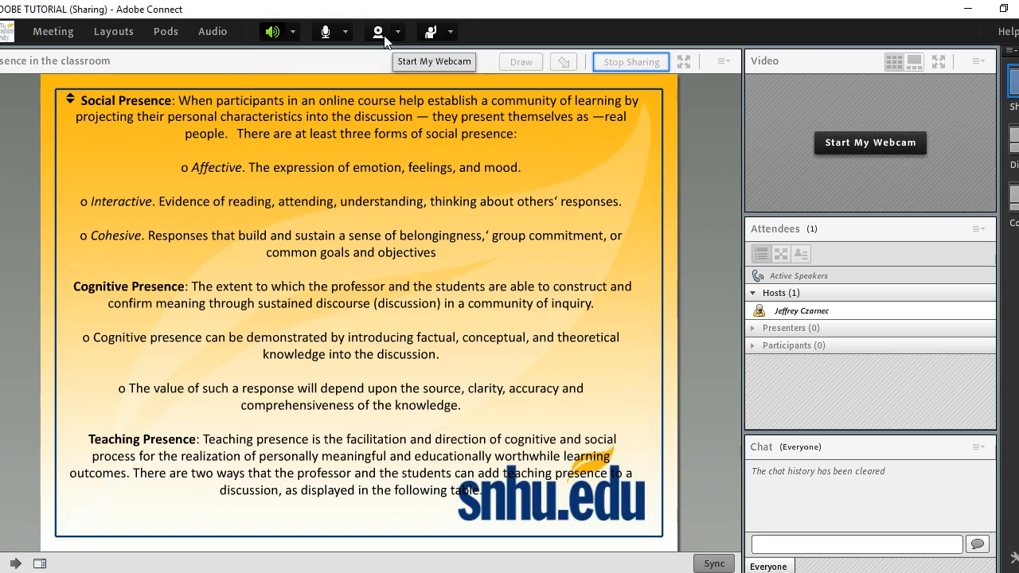
Examine the meeting commands for recording and ending the session without running either of them.
click(48, 33)
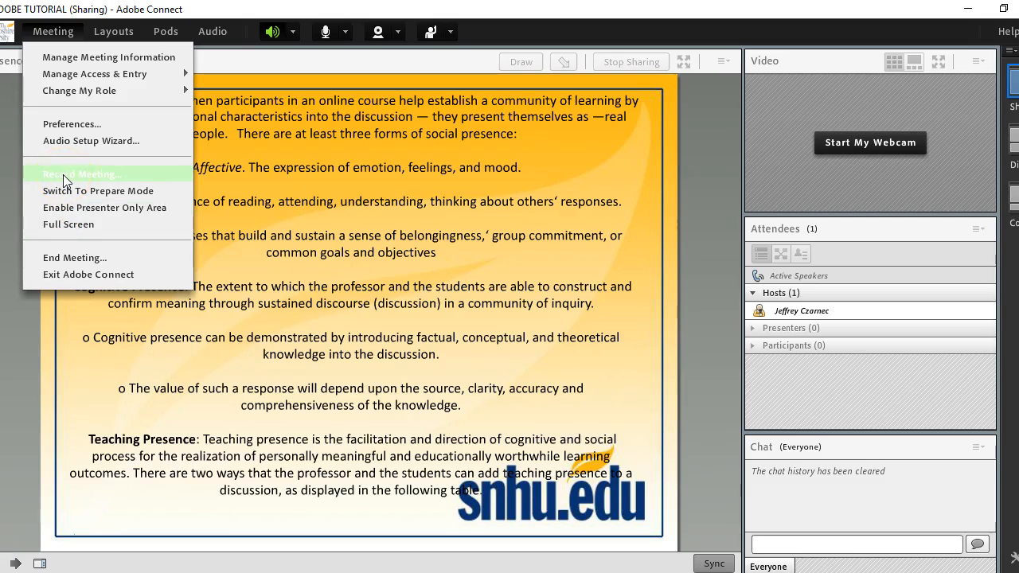
click(590, 151)
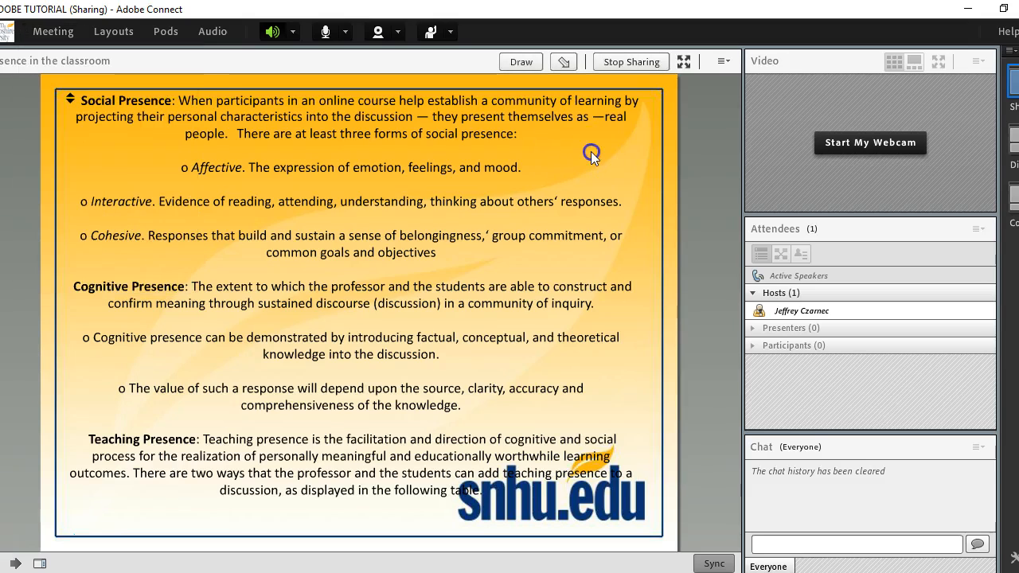
click(12, 566)
click(710, 189)
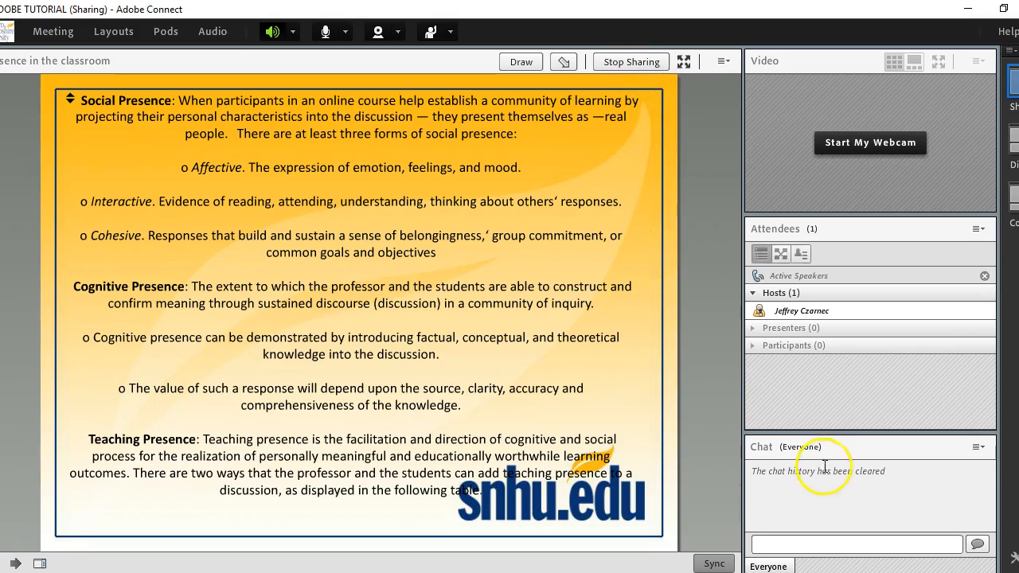
click(35, 37)
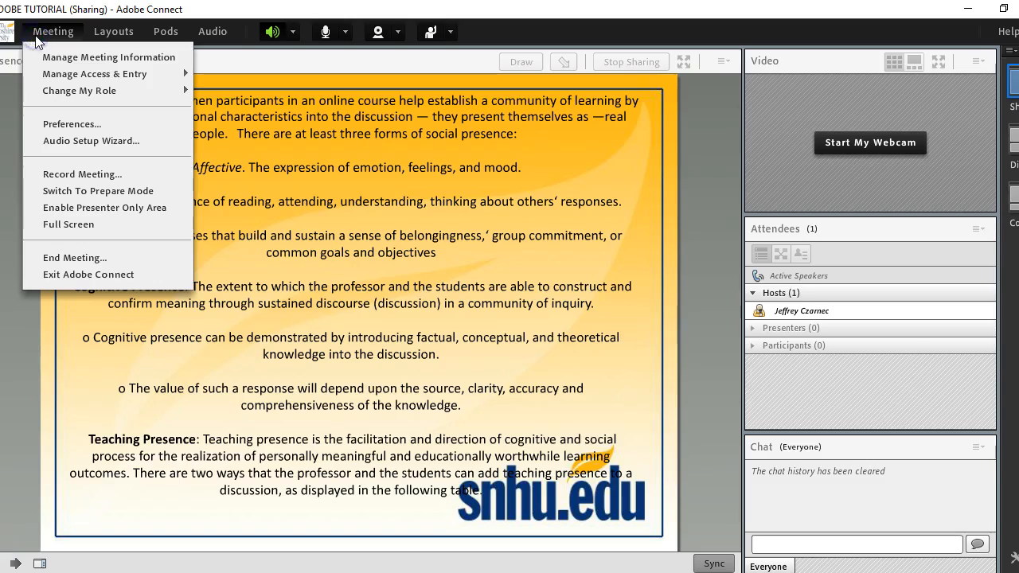
click(63, 258)
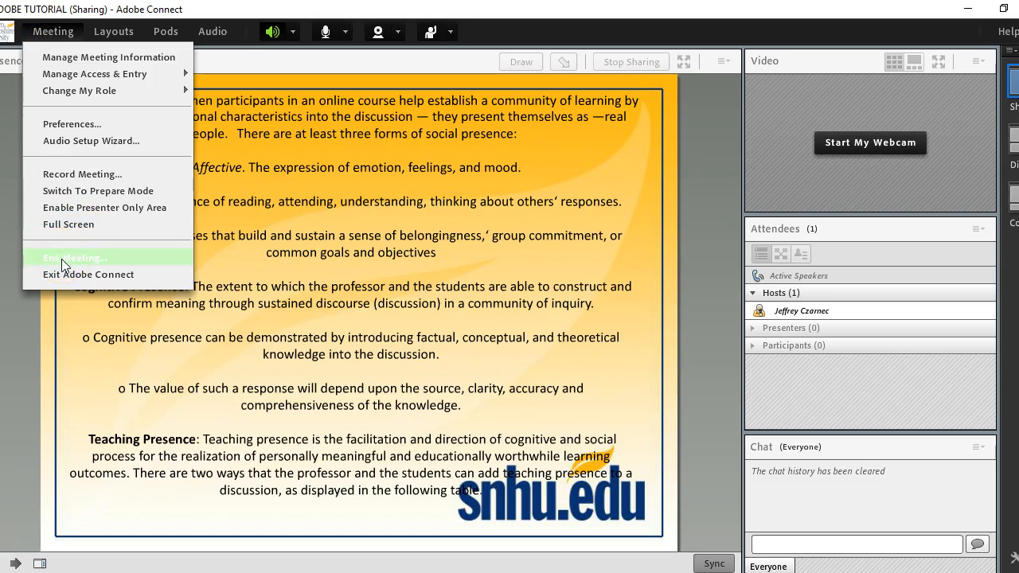
click(528, 164)
click(54, 31)
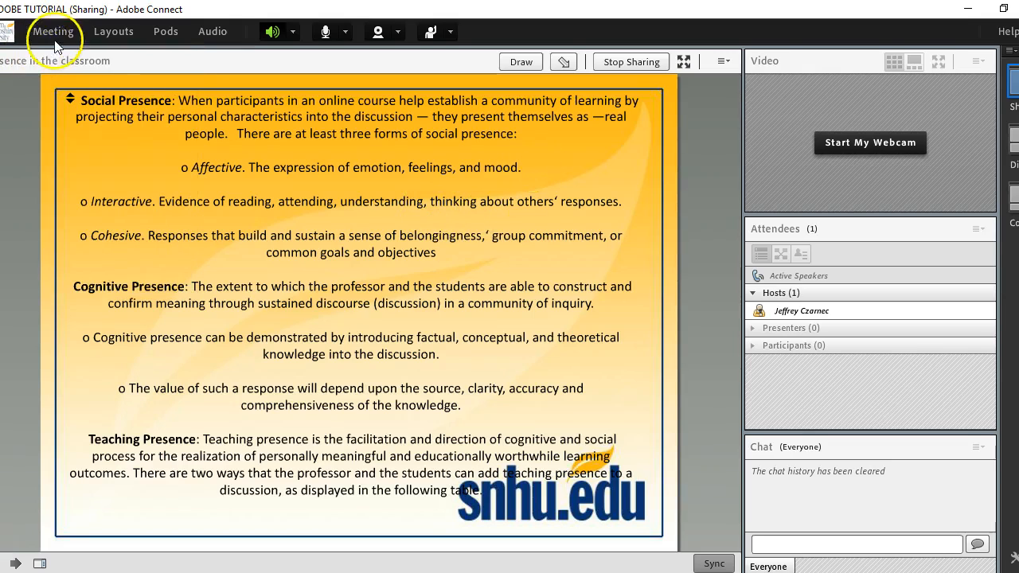
click(78, 175)
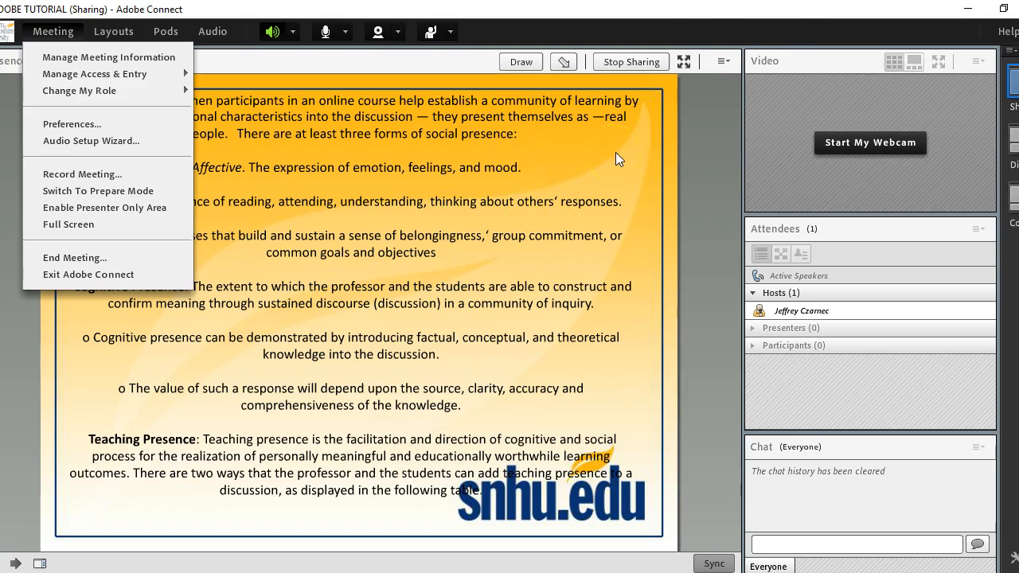
click(715, 166)
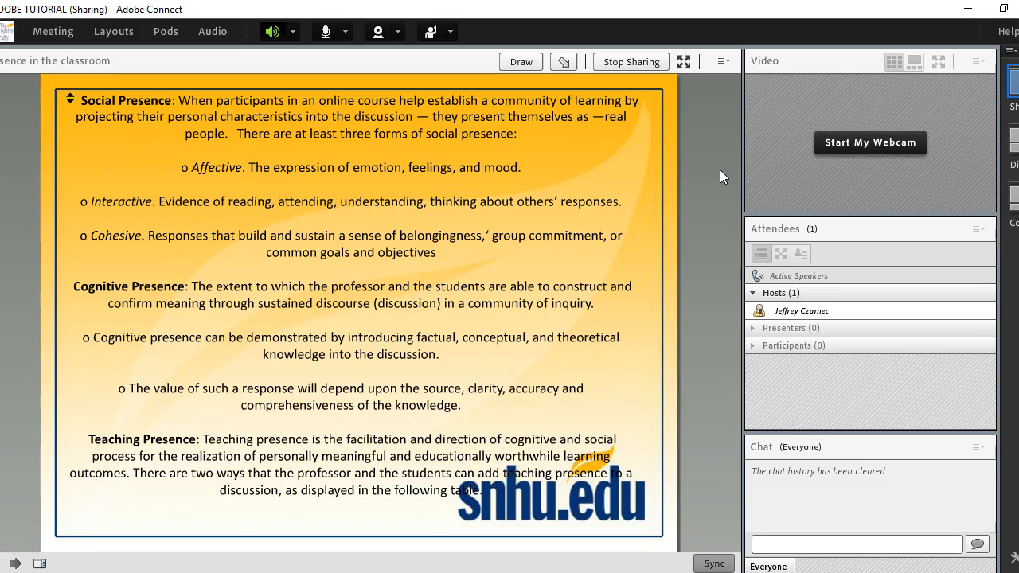
click(839, 356)
Connect the host's microphone in the meeting room and leave it muted.
click(324, 35)
click(322, 33)
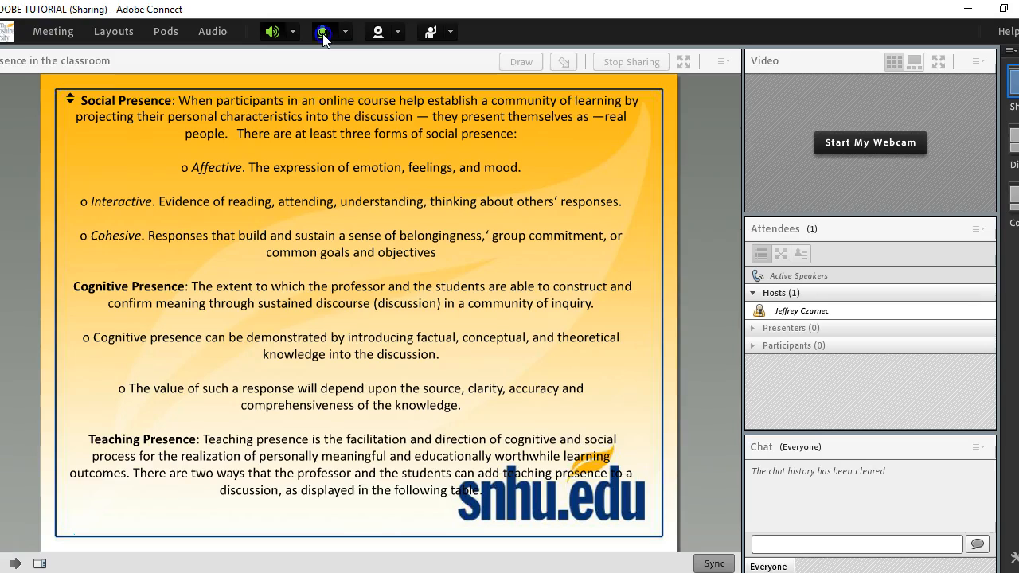
click(323, 33)
click(322, 33)
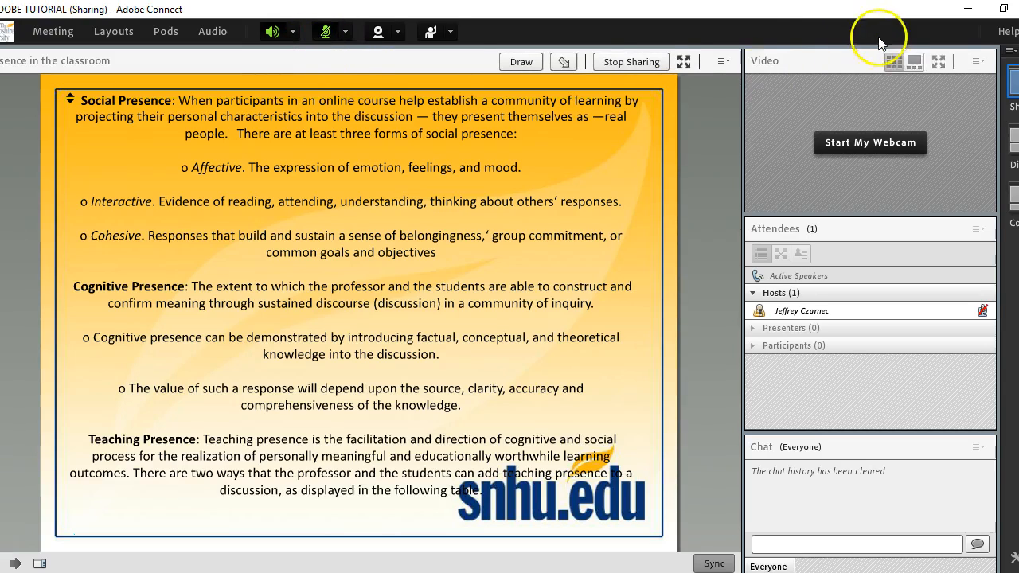